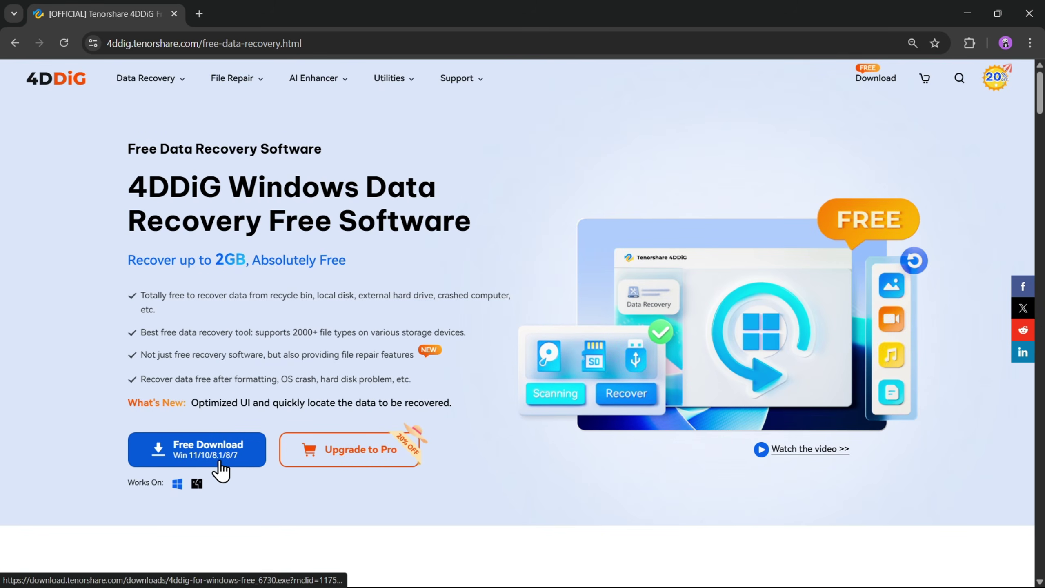
# Download the free Windows version of Tenorshare 4DDiG and install it with English as the setup language
pyautogui.click(216, 465)
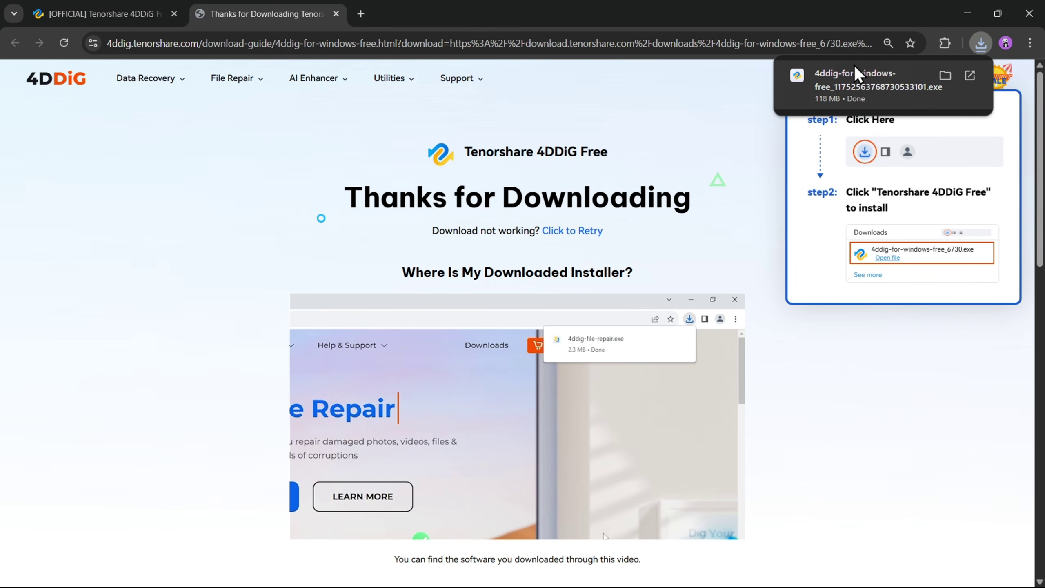
pyautogui.click(866, 77)
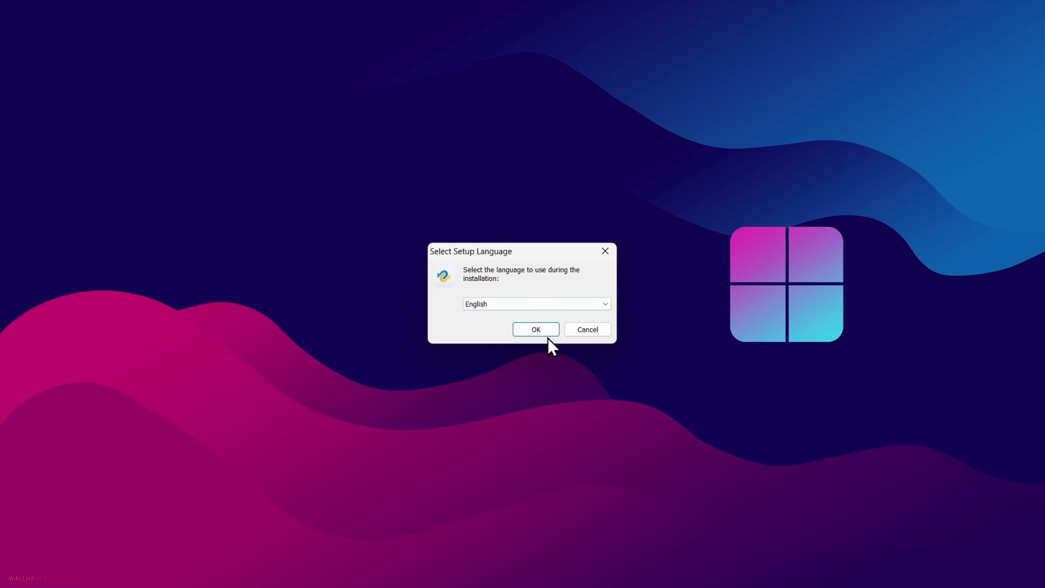
pyautogui.click(535, 331)
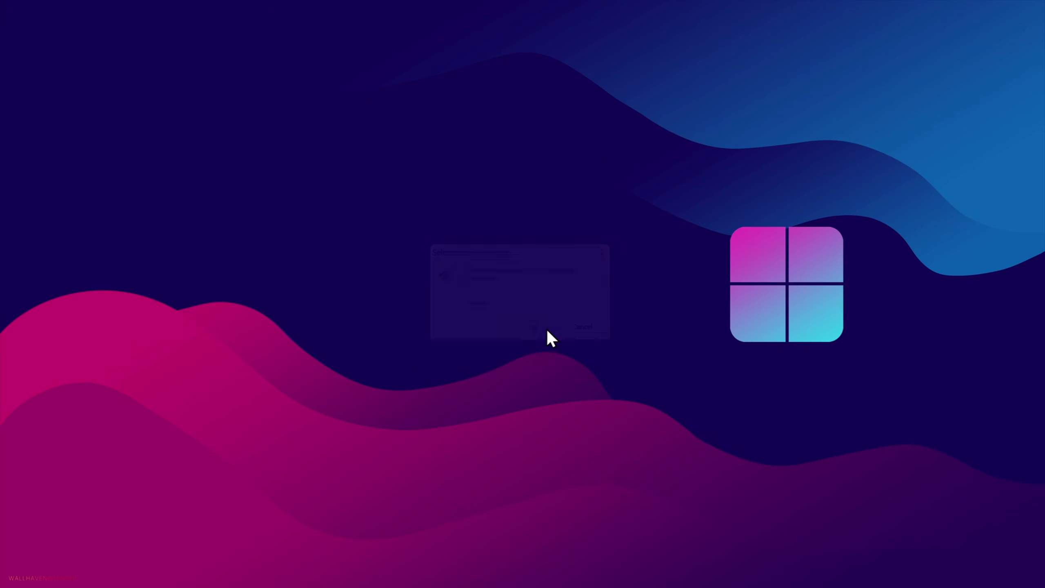
pyautogui.click(506, 368)
pyautogui.click(589, 405)
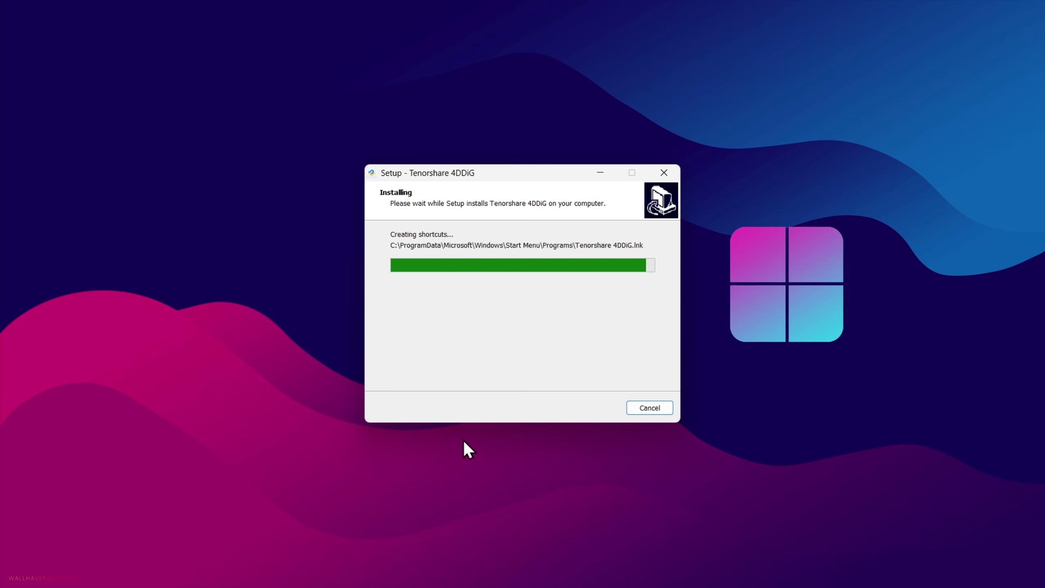
pyautogui.click(613, 413)
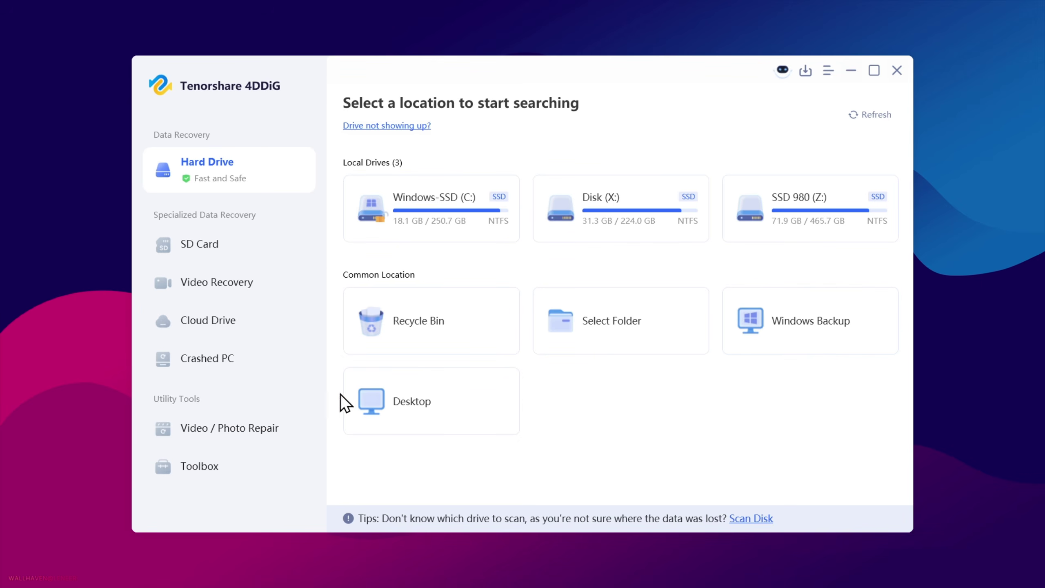
# Look through the SD Card, Video Recovery, Cloud Drive and Crashed PC sections, and return to Hard Drive
pyautogui.click(233, 259)
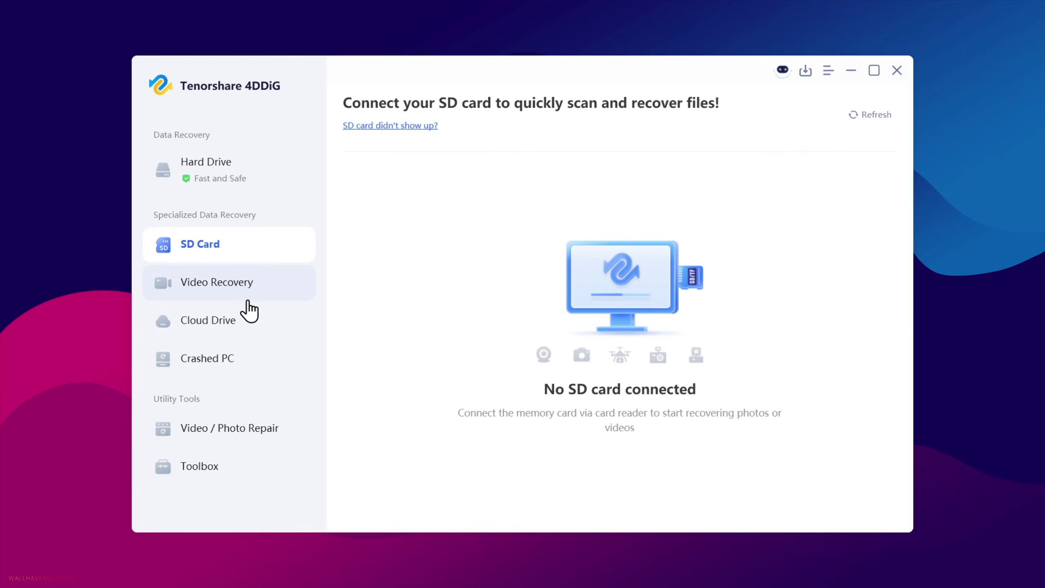
pyautogui.click(299, 300)
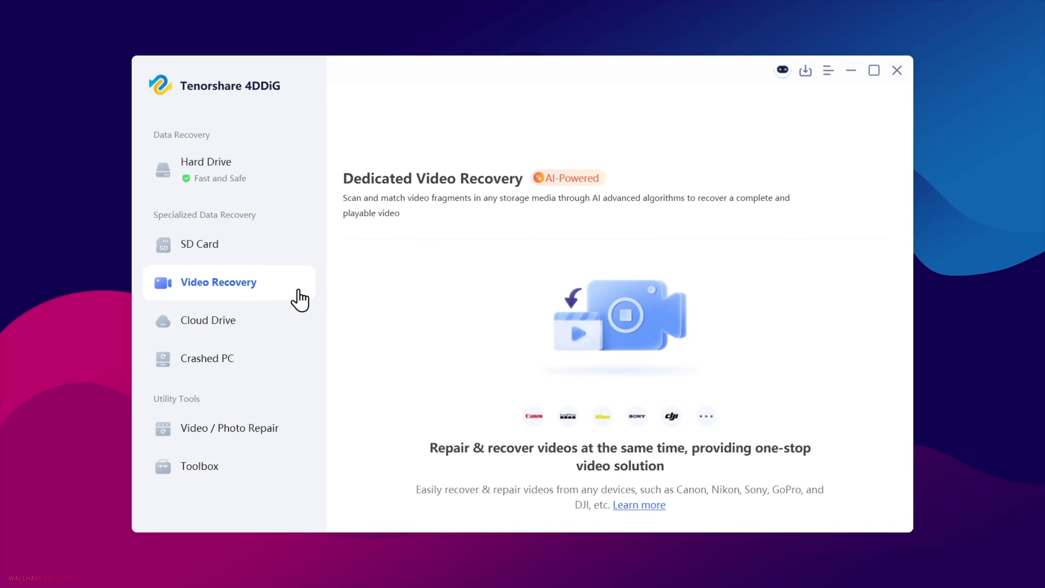
pyautogui.click(242, 331)
pyautogui.click(243, 365)
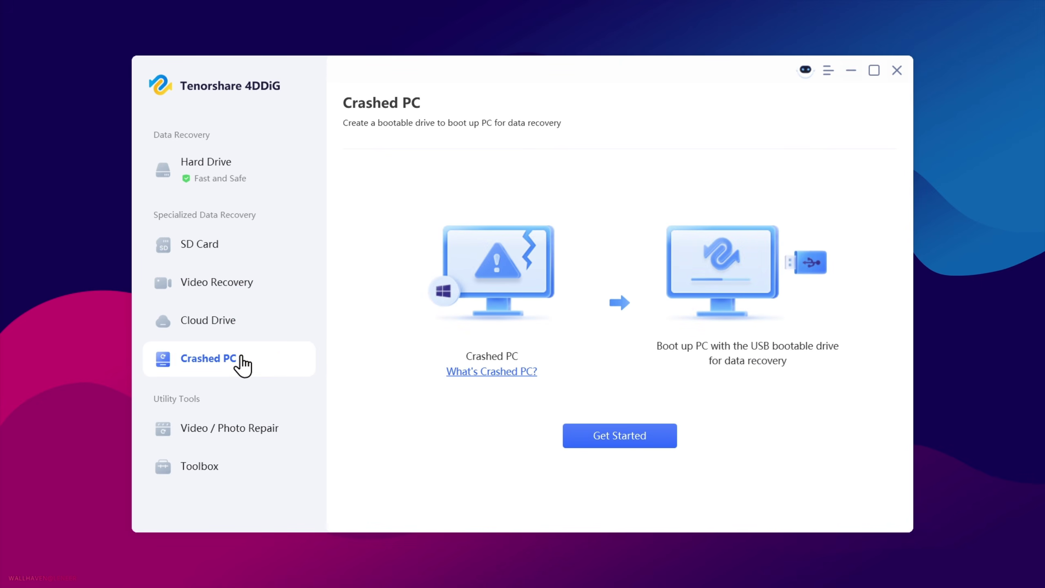
pyautogui.click(222, 247)
pyautogui.click(263, 183)
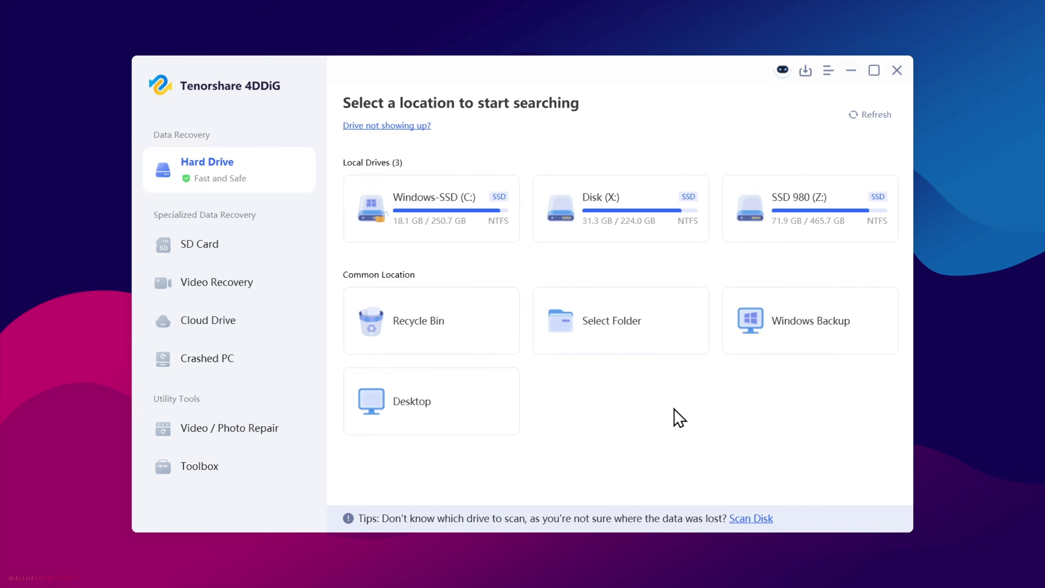
# Browse the contents of USB Drive (D:) in File Explorer and open the 20231215_083551 video
pyautogui.press('super+e')
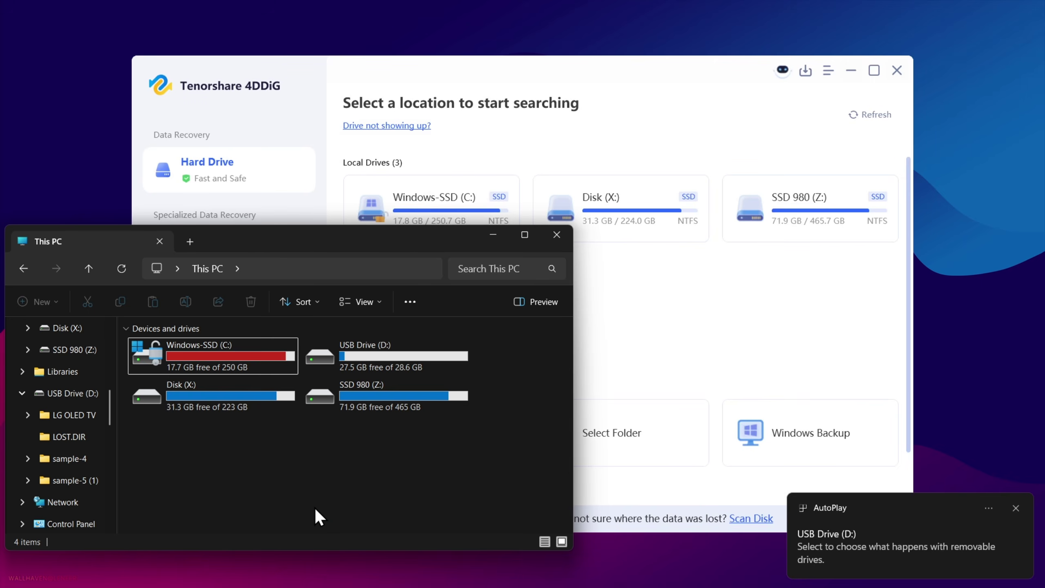
pyautogui.doubleClick(404, 356)
pyautogui.scroll(-6, 390, 410)
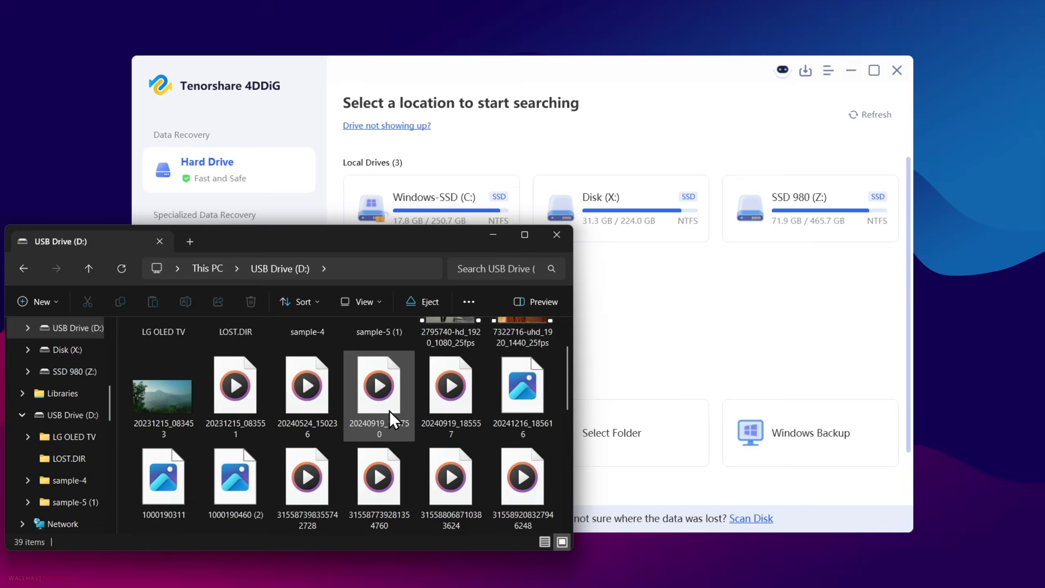
pyautogui.scroll(-2, 397, 430)
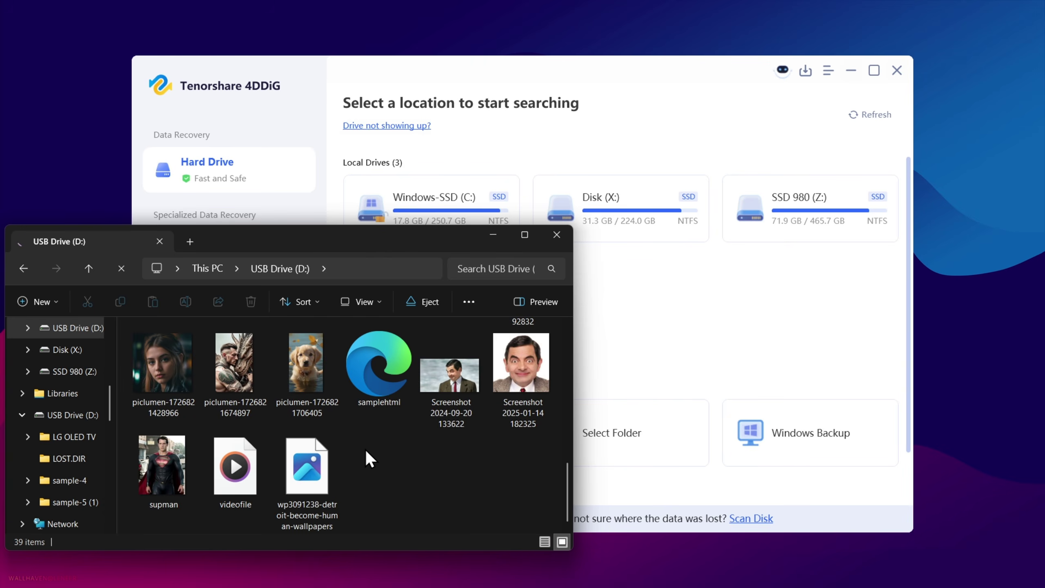
pyautogui.scroll(8, 373, 443)
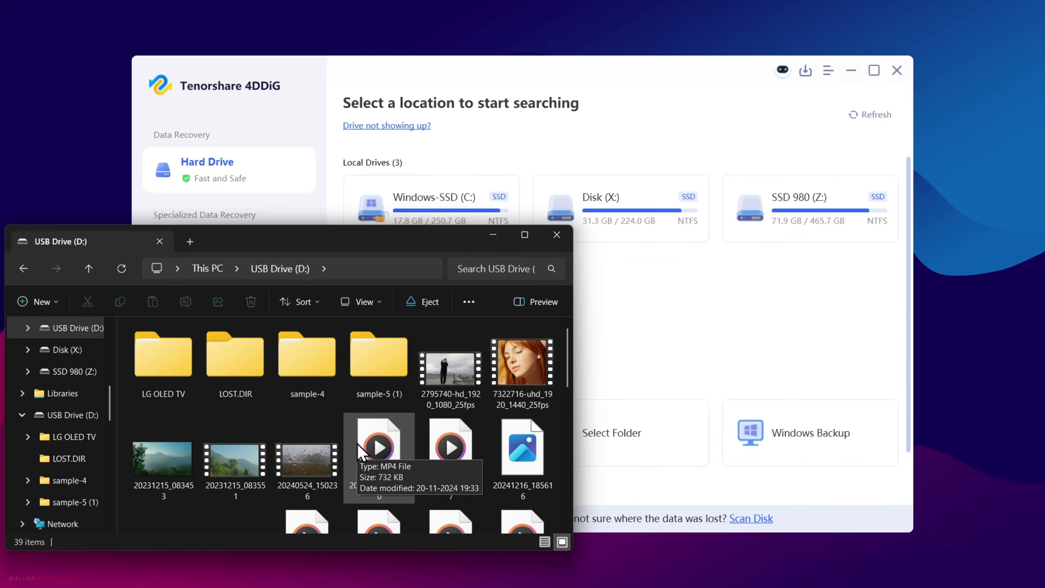
pyautogui.doubleClick(231, 461)
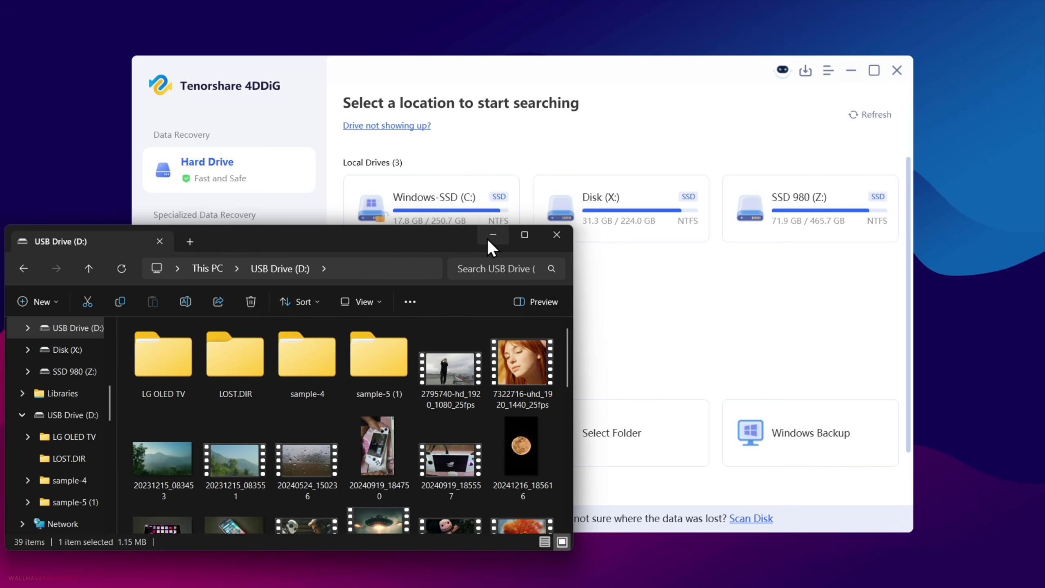
# Permanently delete all files and folders on USB Drive (D:), and check the Recycle Bin
pyautogui.click(489, 239)
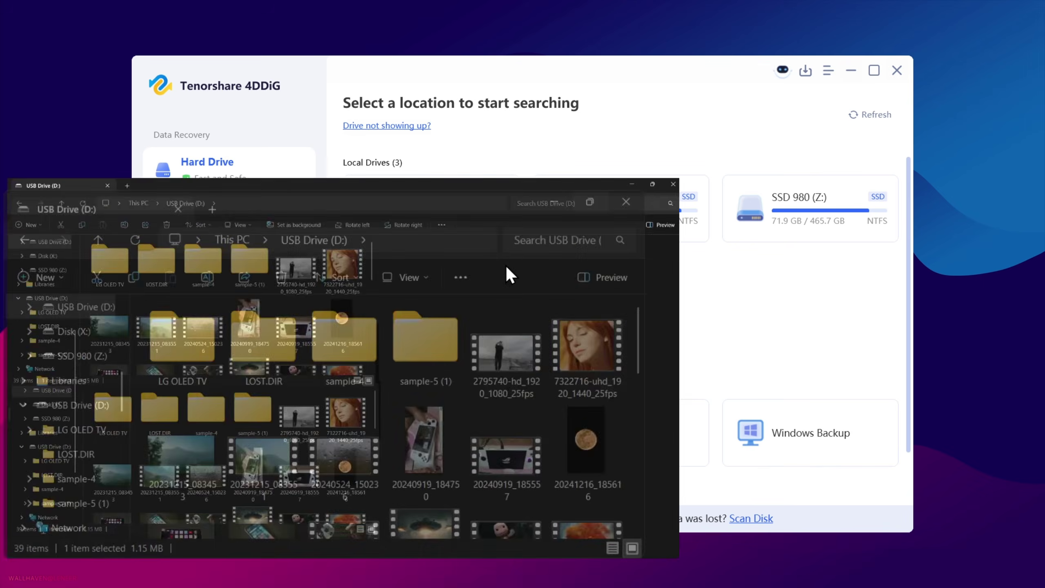
pyautogui.hotkey('ctrl', 'a')
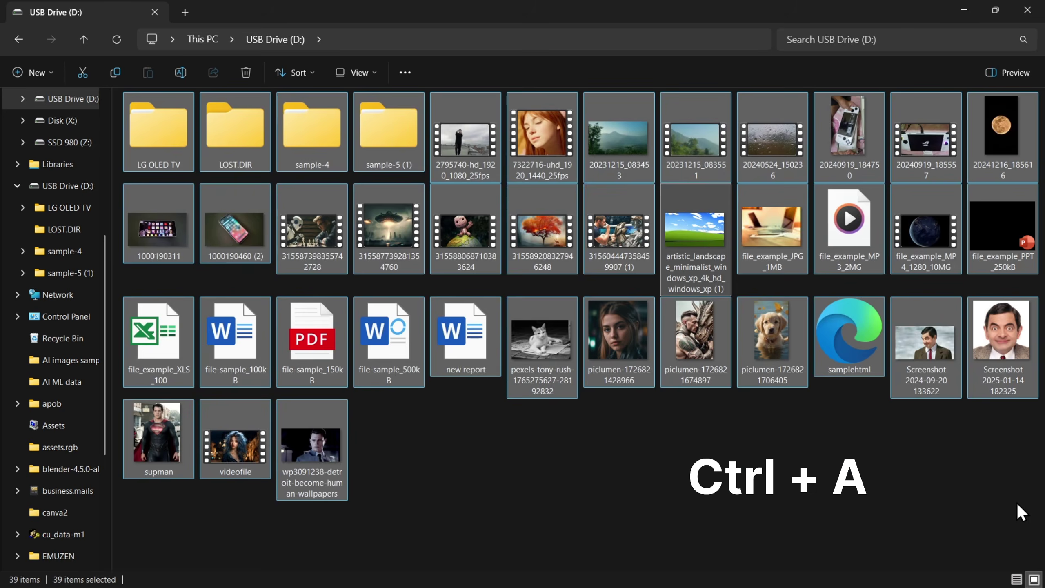
pyautogui.rightClick(541, 355)
pyautogui.click(684, 373)
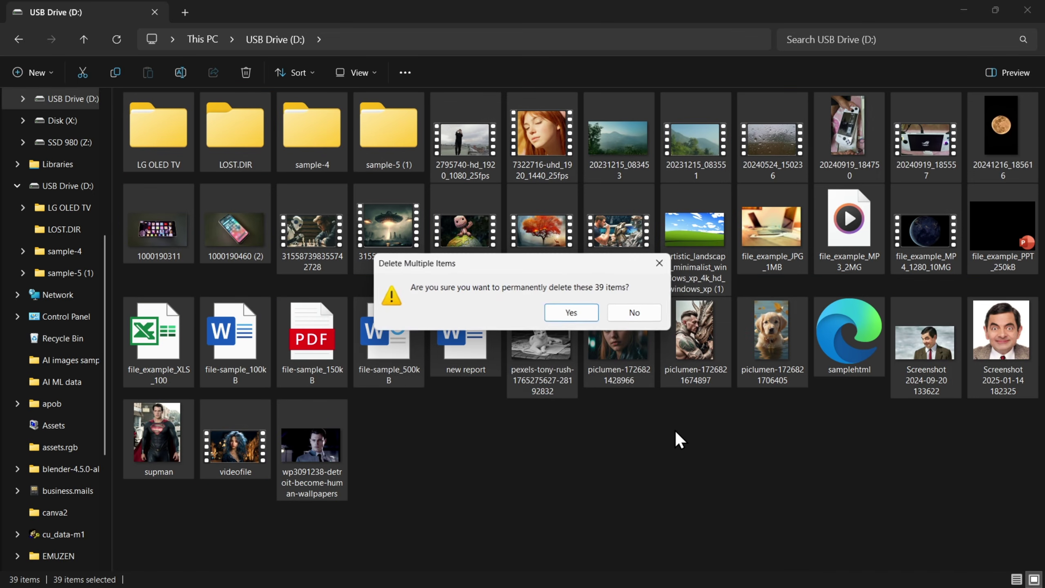
pyautogui.click(587, 311)
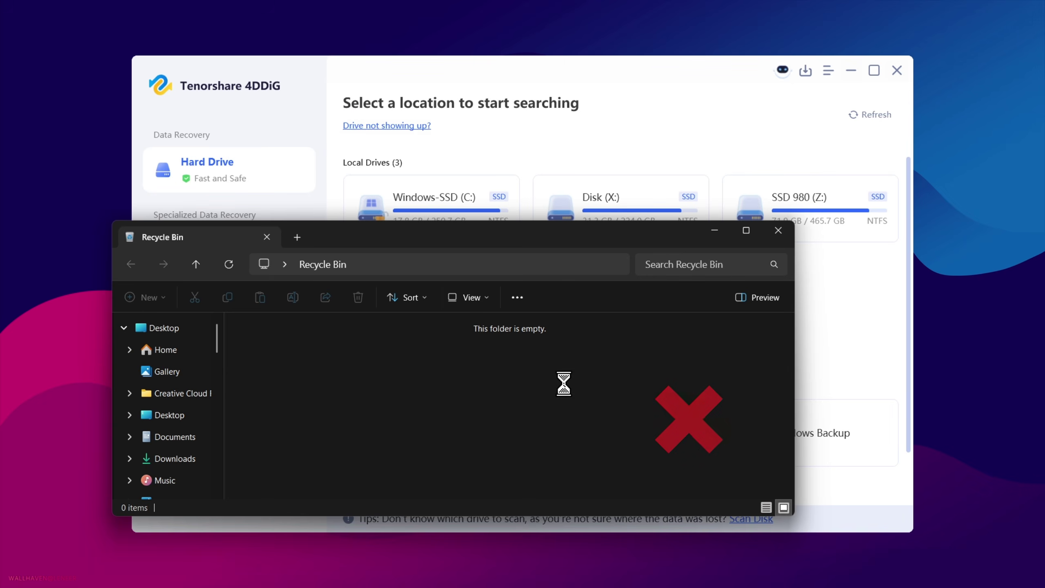
pyautogui.rightClick(325, 364)
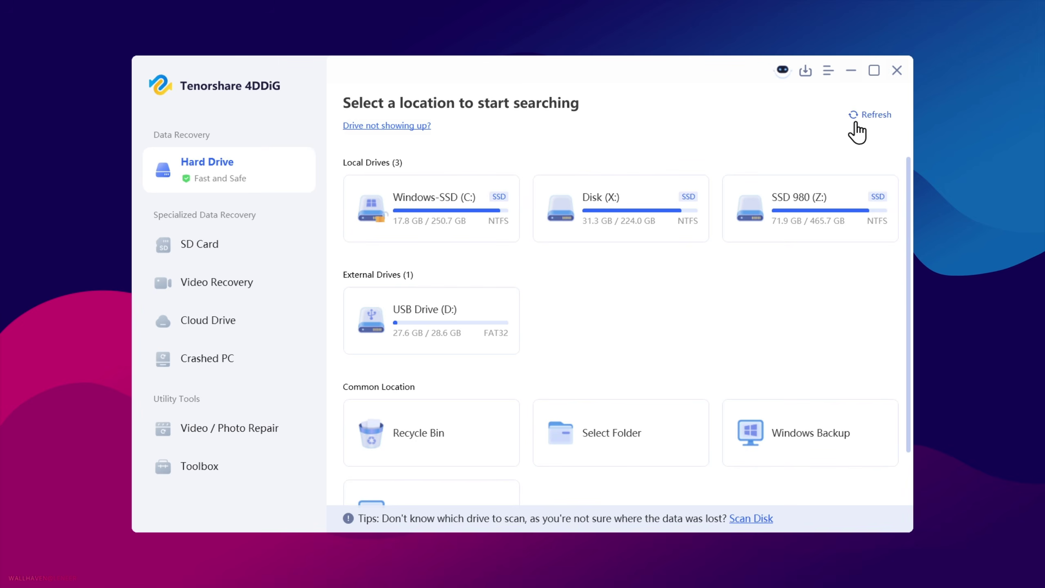
# Refresh the 4DDiG drive list and scan USB Drive (D:) for photos, videos, documents, audio and other files, dismissing the guide
pyautogui.click(855, 122)
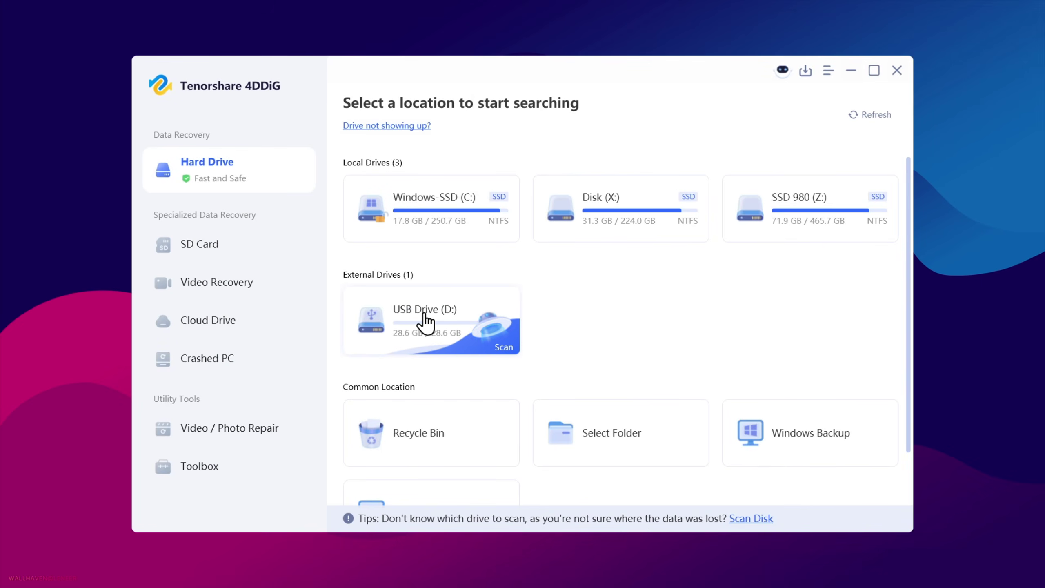
pyautogui.click(427, 340)
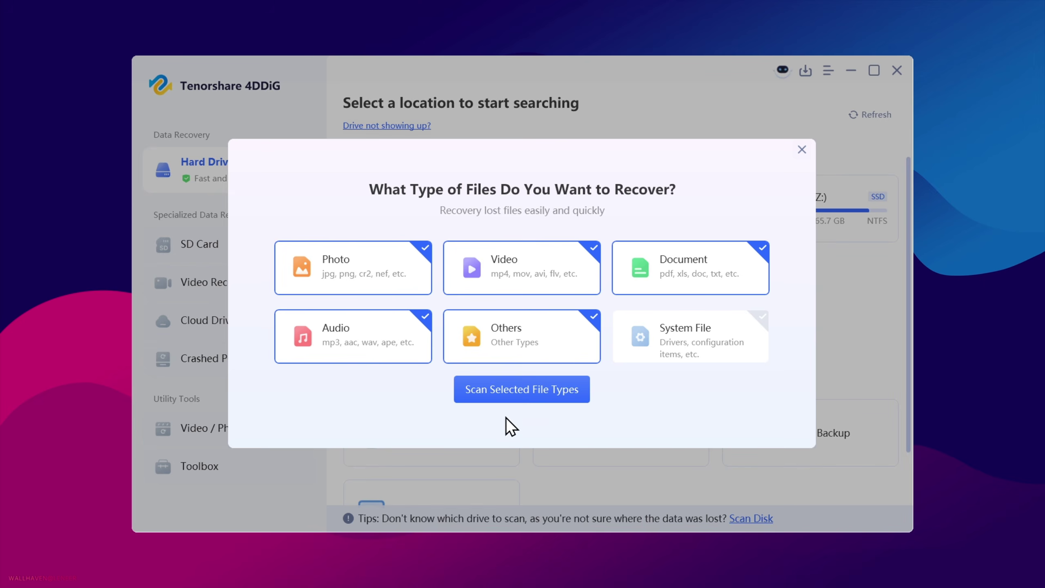
pyautogui.click(538, 398)
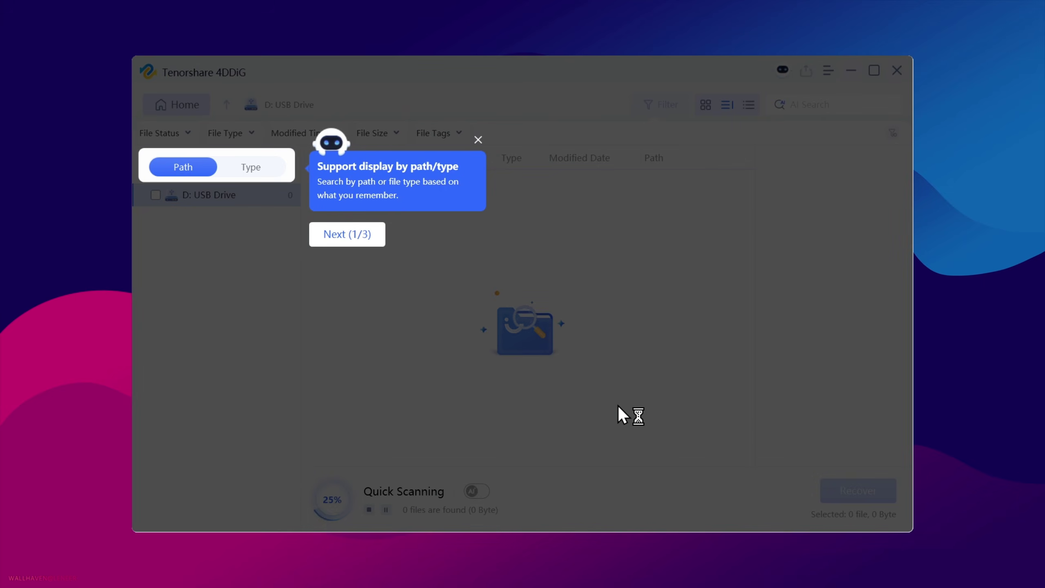
pyautogui.click(477, 140)
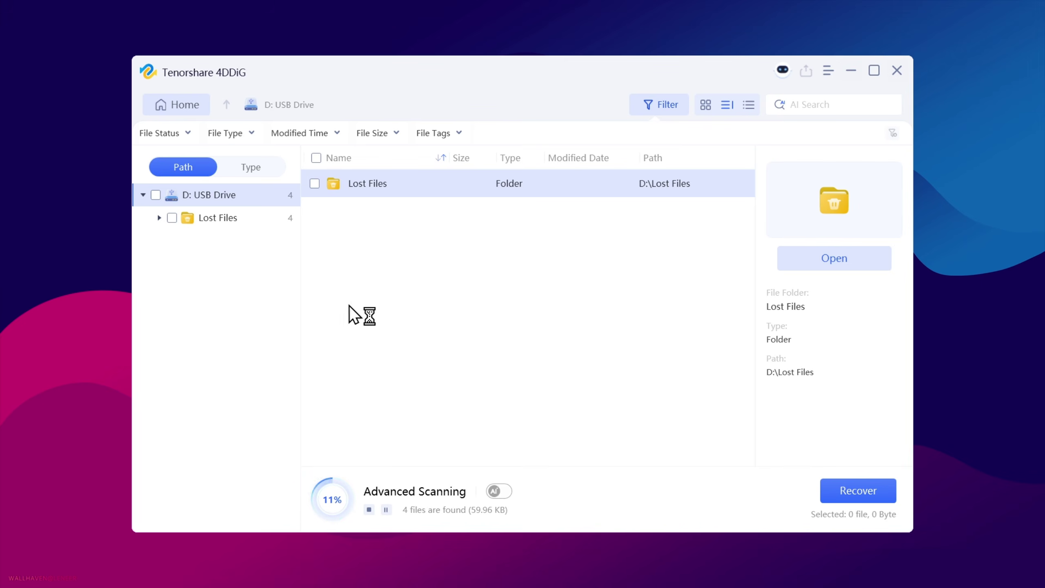
# Expand the Lost Files folder, acknowledge the finished scan and look through the found folders by path
pyautogui.click(159, 218)
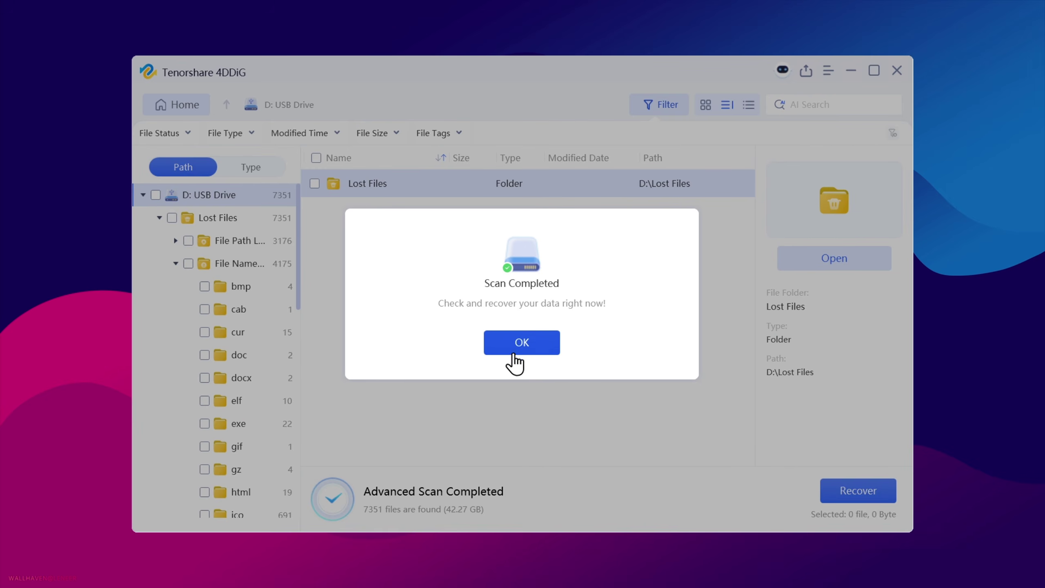
pyautogui.click(536, 348)
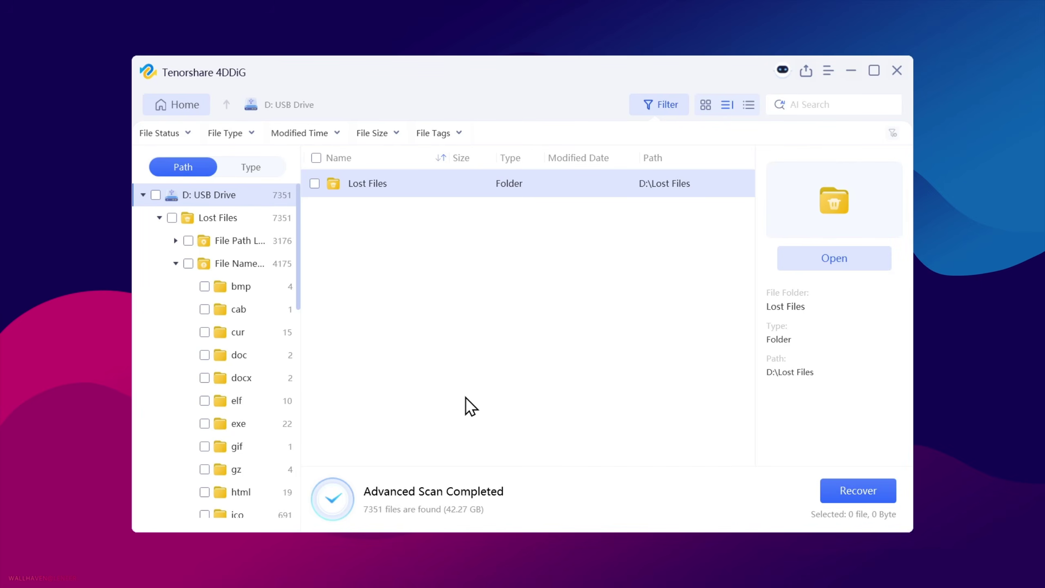
pyautogui.scroll(-7, 275, 345)
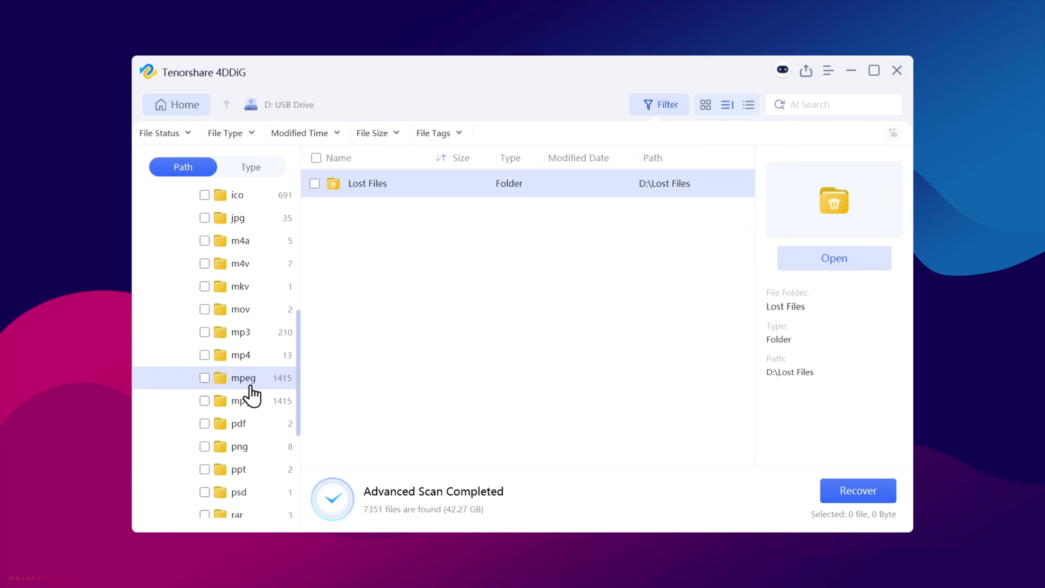
pyautogui.scroll(-5, 251, 393)
pyautogui.scroll(5, 245, 466)
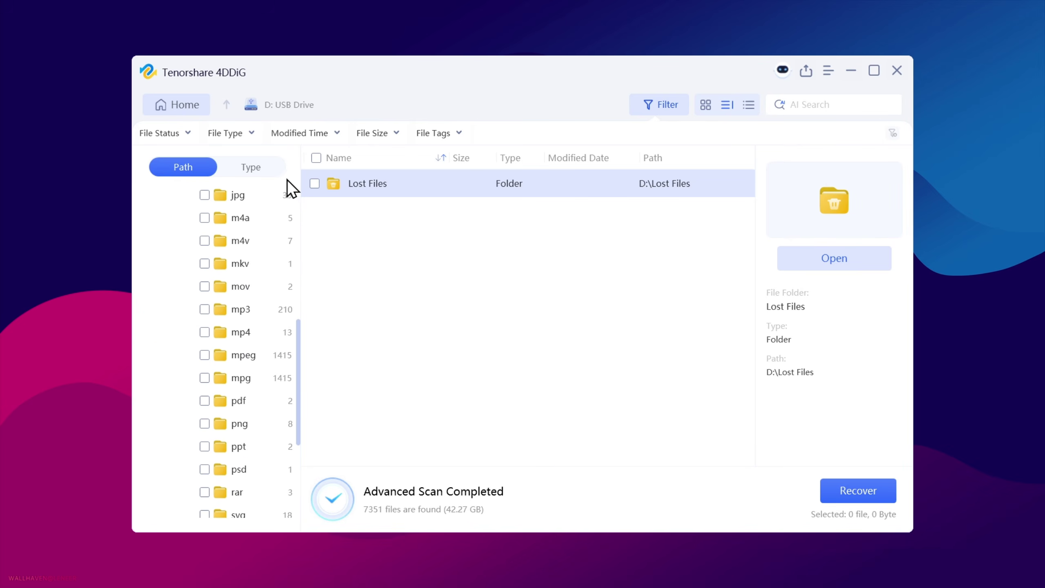
# Show the scan results by file type and browse the jpg photos and mp4 videos
pyautogui.click(251, 169)
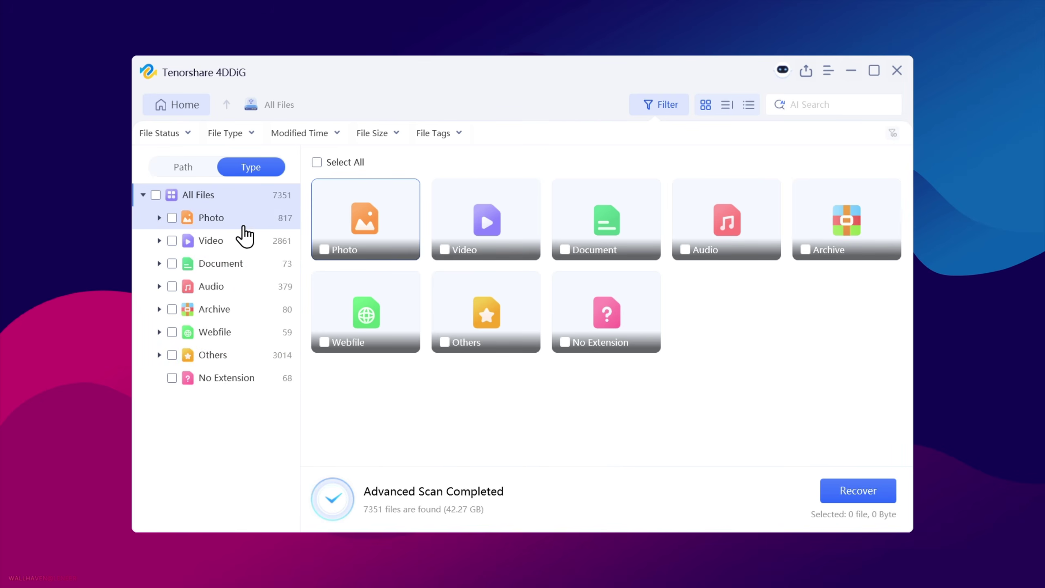
pyautogui.click(242, 220)
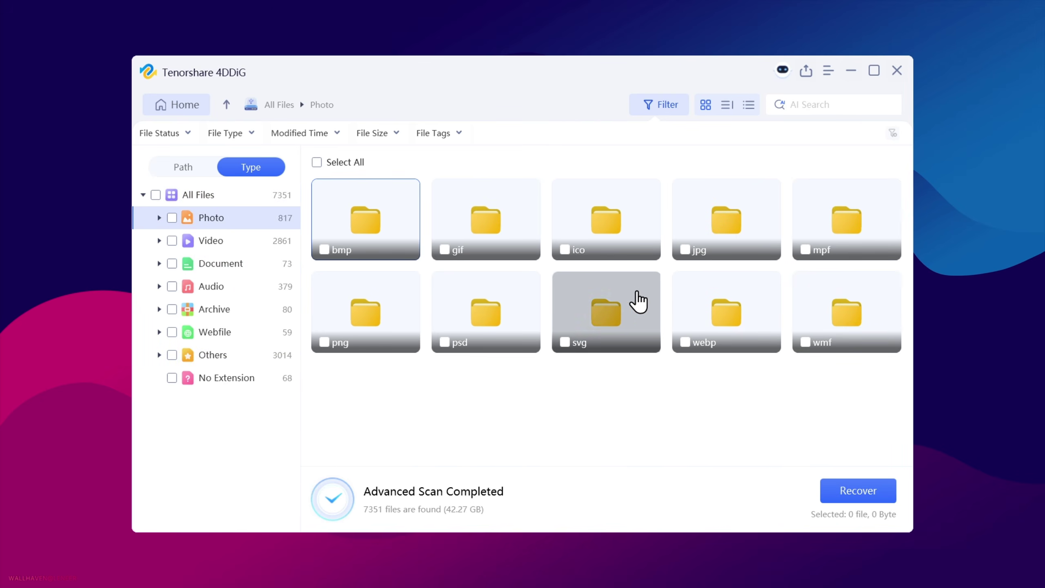
pyautogui.click(736, 230)
pyautogui.doubleClick(736, 230)
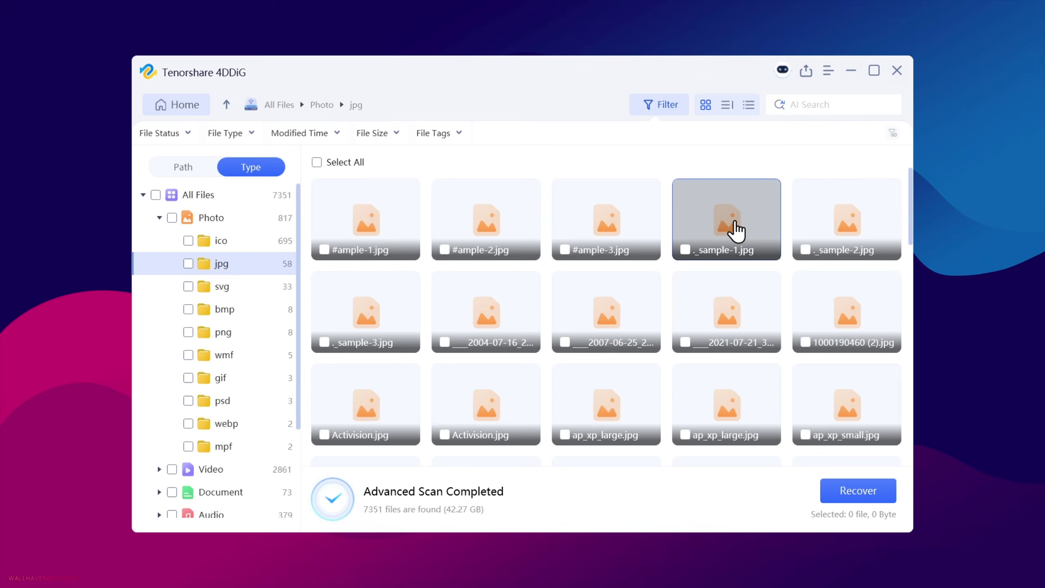
pyautogui.scroll(-3, 677, 299)
pyautogui.scroll(-10, 584, 321)
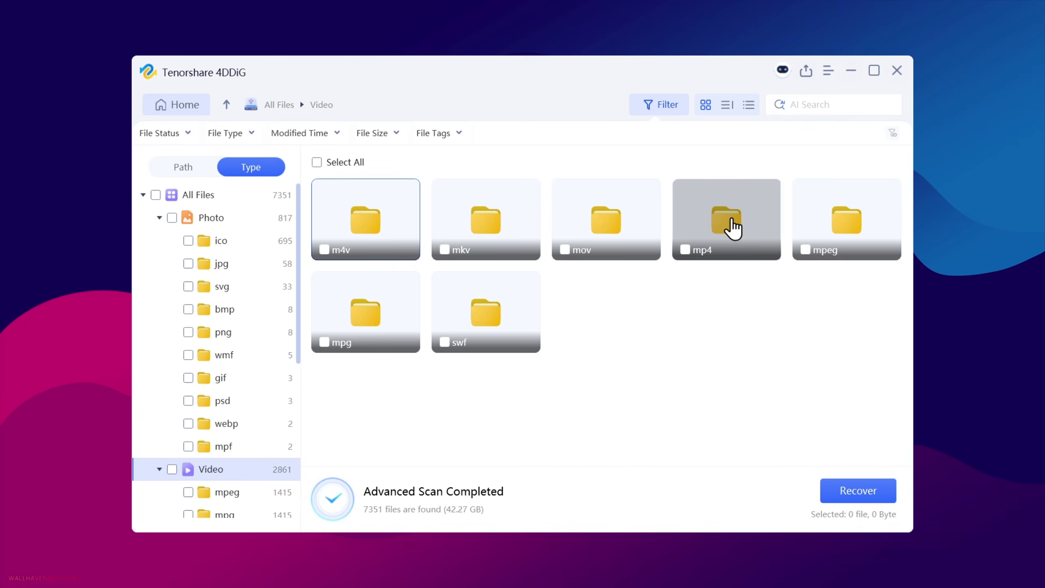
pyautogui.doubleClick(730, 226)
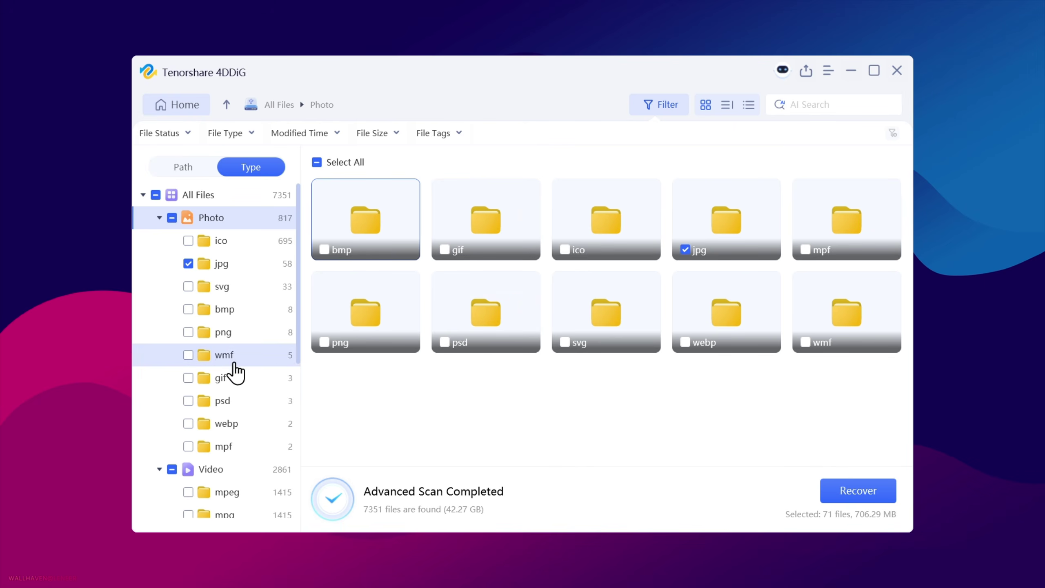
# Mark the found mp3, zip, html and png files for recovery
pyautogui.scroll(-5, 239, 371)
pyautogui.click(247, 424)
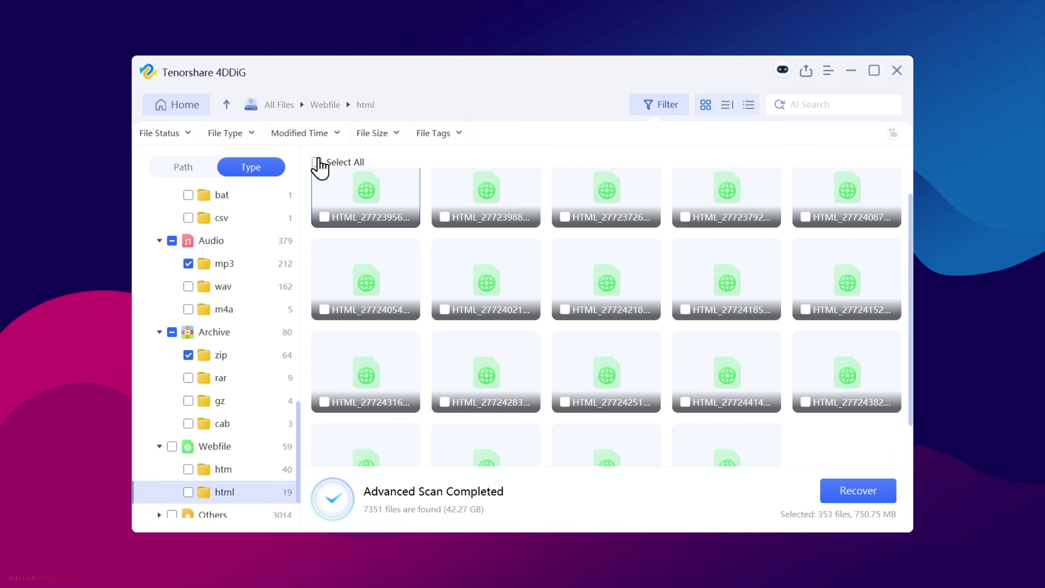
pyautogui.click(316, 162)
pyautogui.scroll(-1, 231, 370)
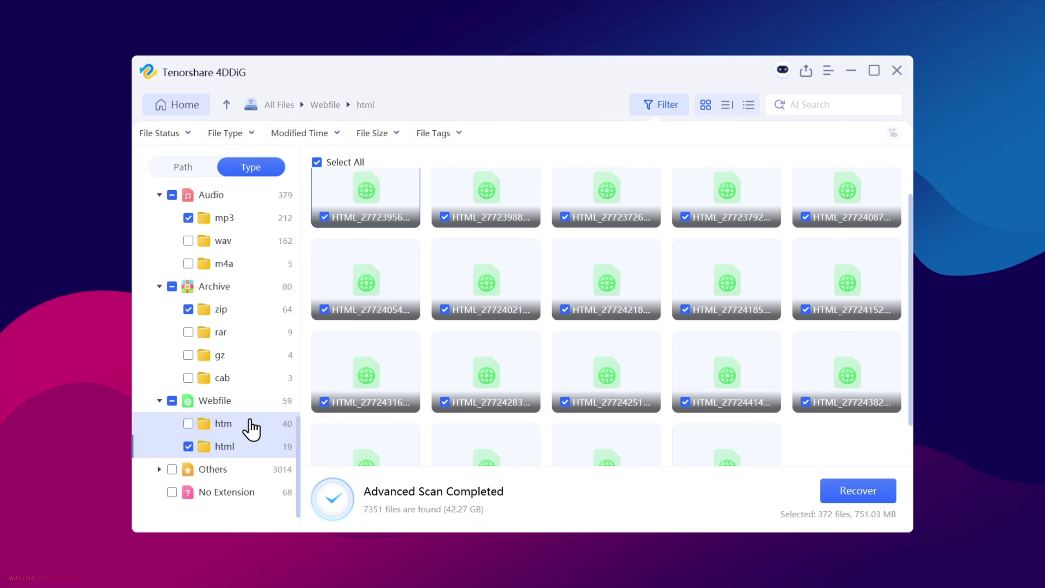
pyautogui.scroll(4, 251, 428)
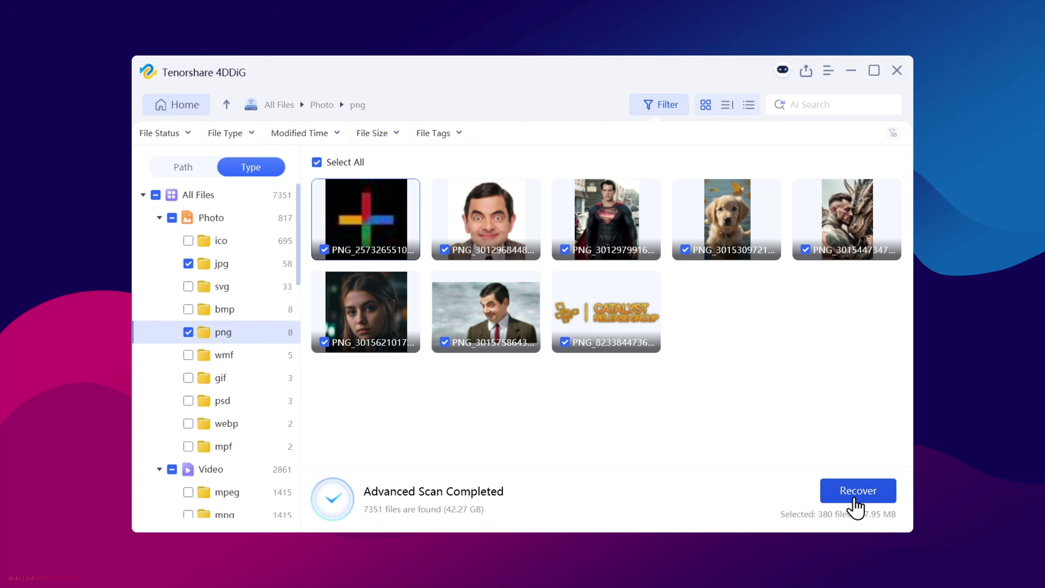
# Start recovering the marked files and choose a new folder named "Files recover" on Disk (X:) as the local save location
pyautogui.click(875, 504)
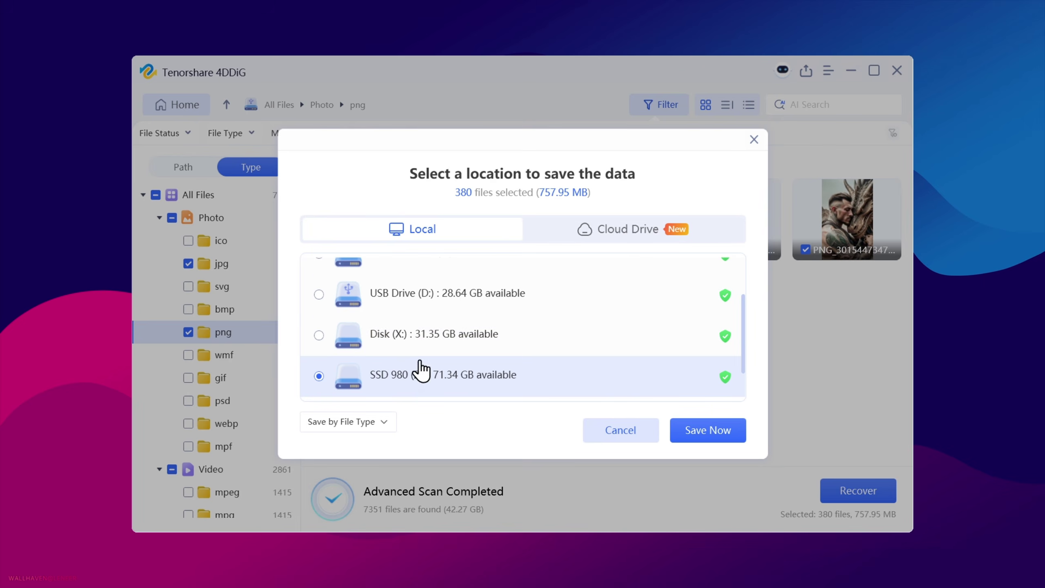
pyautogui.scroll(-1, 551, 330)
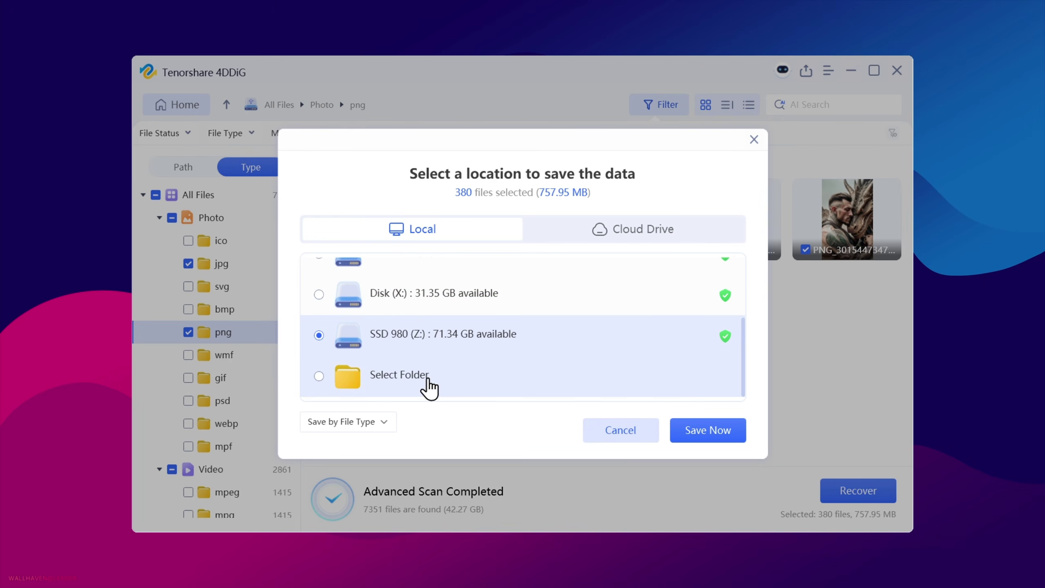
pyautogui.click(411, 380)
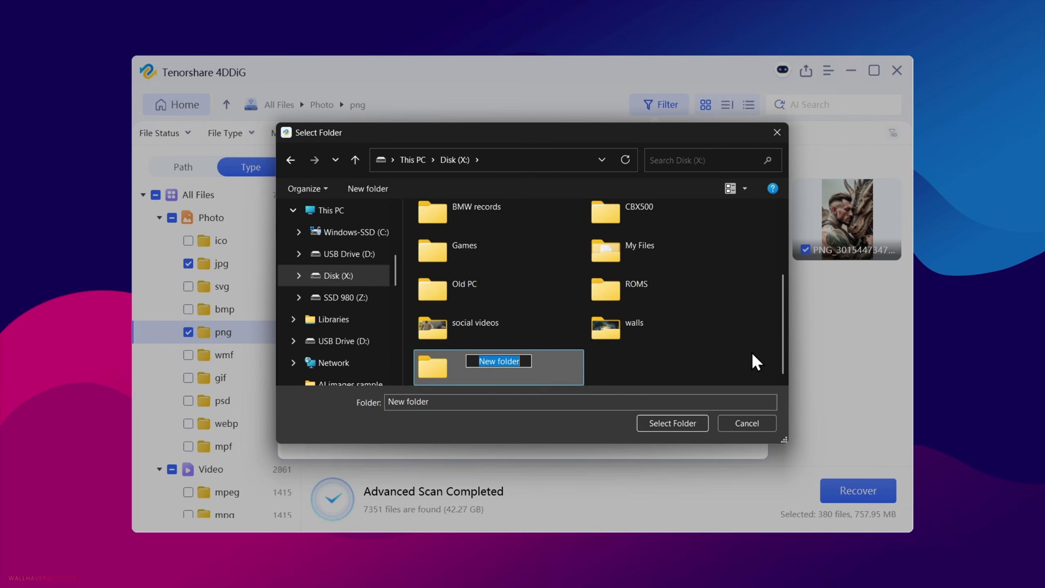
pyautogui.write('Files recover')
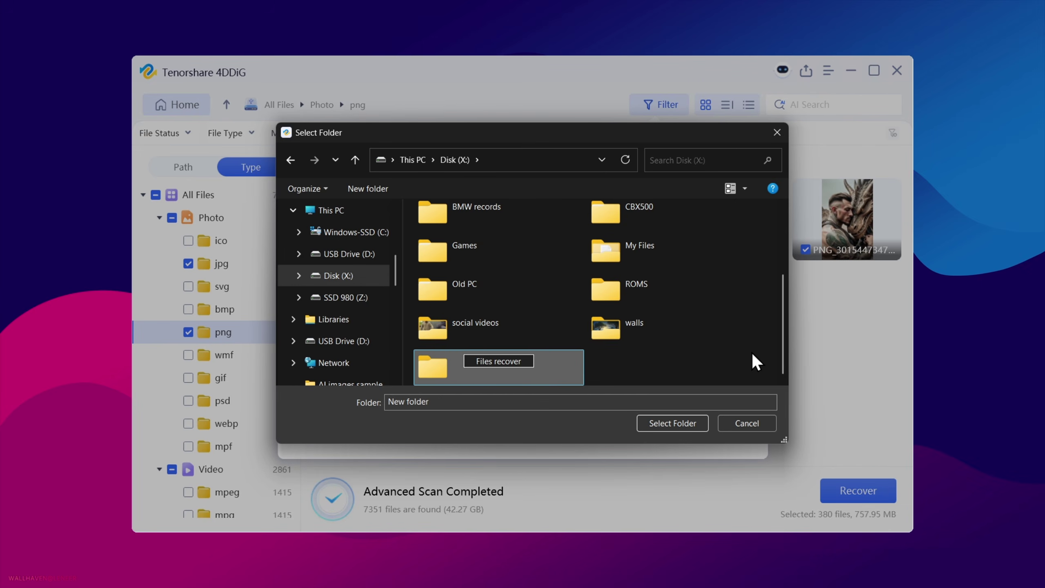
pyautogui.press('Return')
pyautogui.click(660, 424)
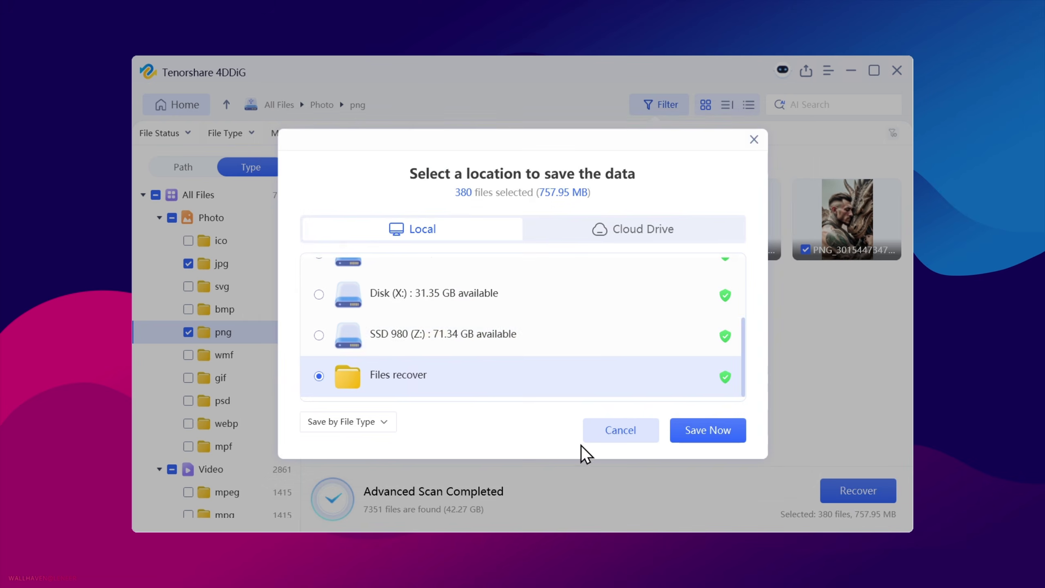
# Keep saving by file type and start saving the data with recovery only, without repairing damaged files
pyautogui.click(388, 439)
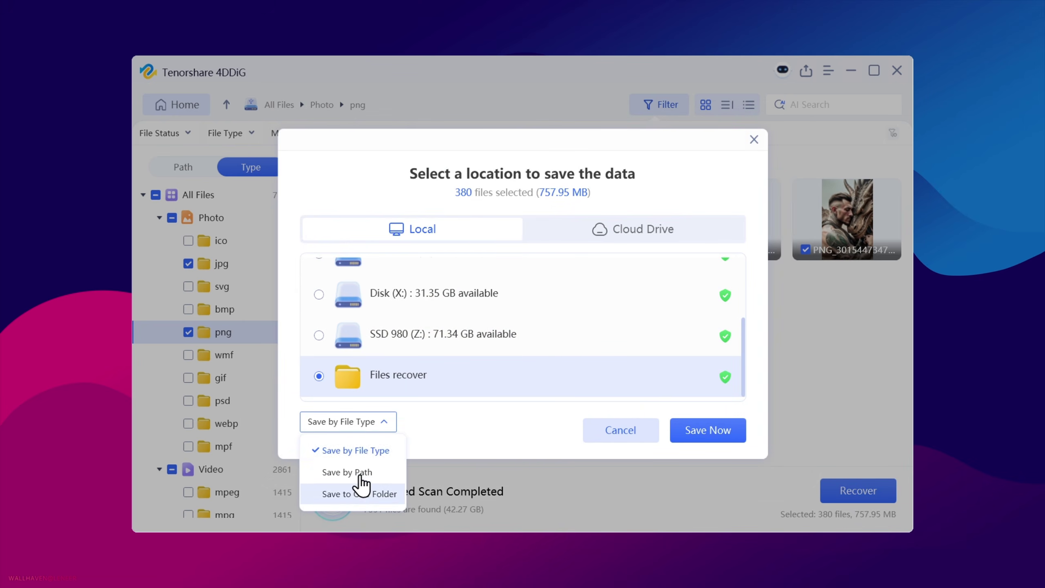
pyautogui.click(736, 440)
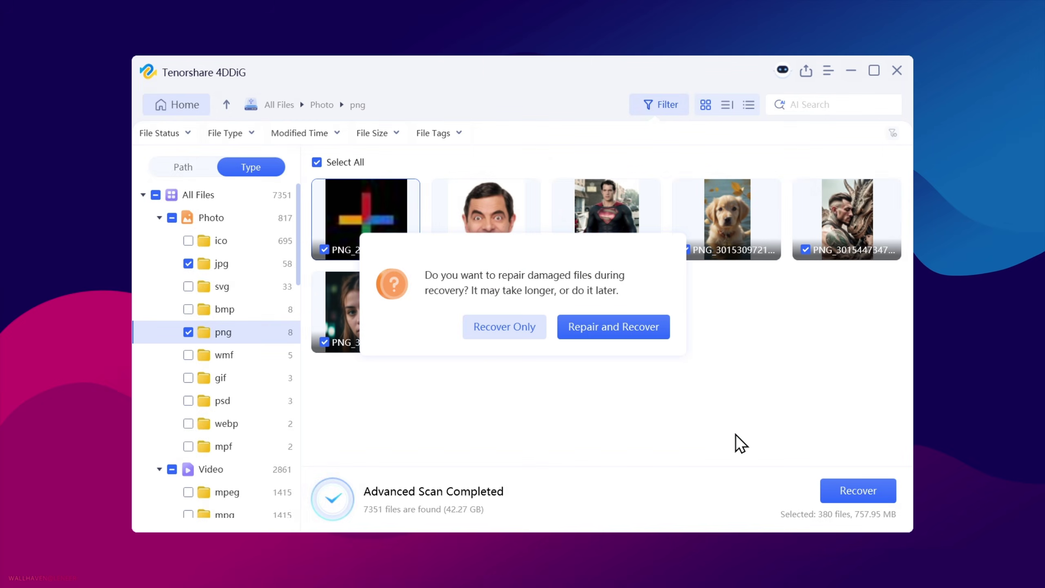
pyautogui.click(505, 329)
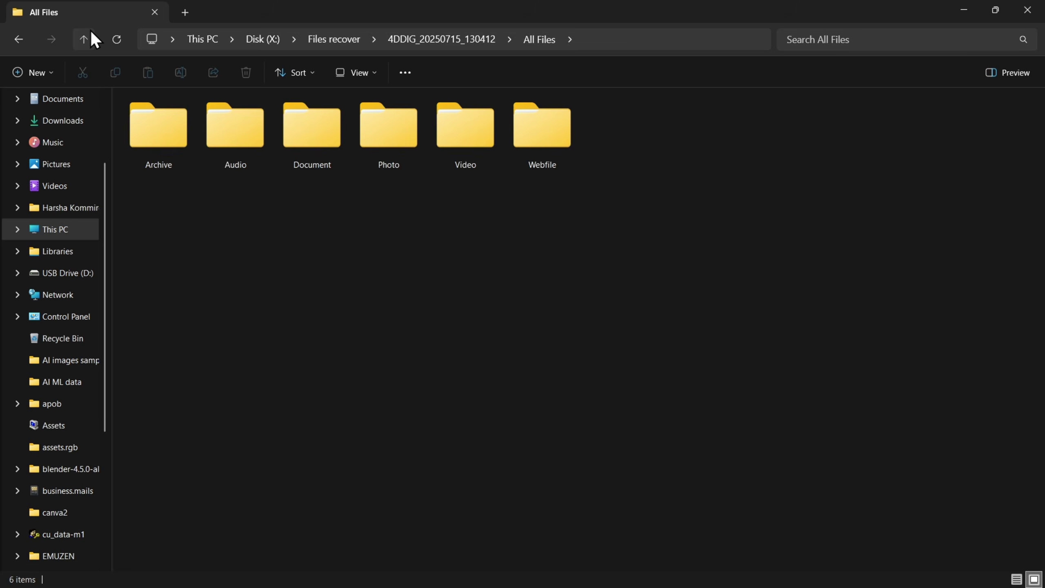
# Browse the recovered All Files folder in File Explorer and view the two moon pictures in the Photo folder's jpg subfolder
pyautogui.click(85, 39)
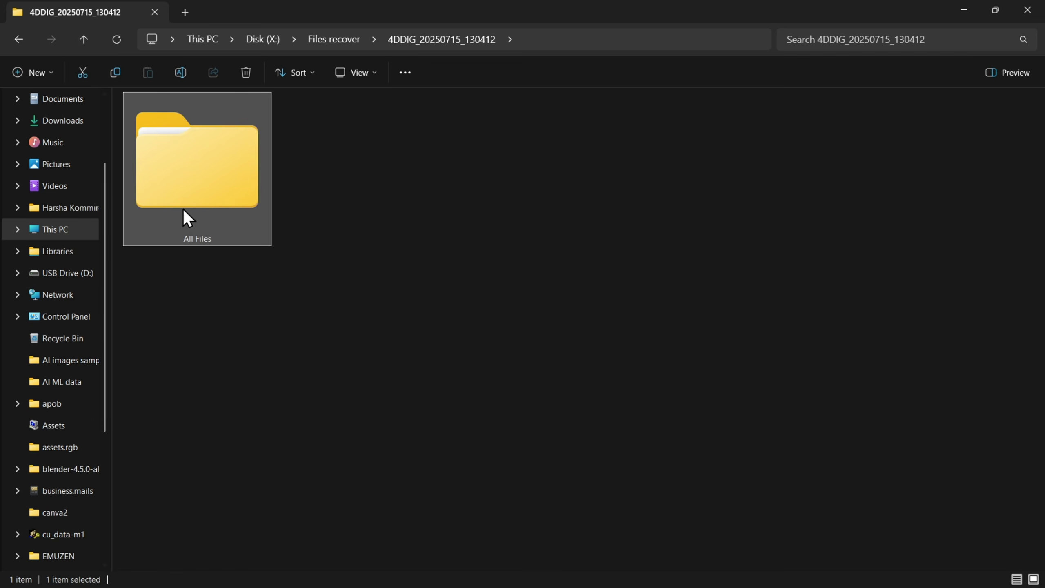
pyautogui.doubleClick(219, 167)
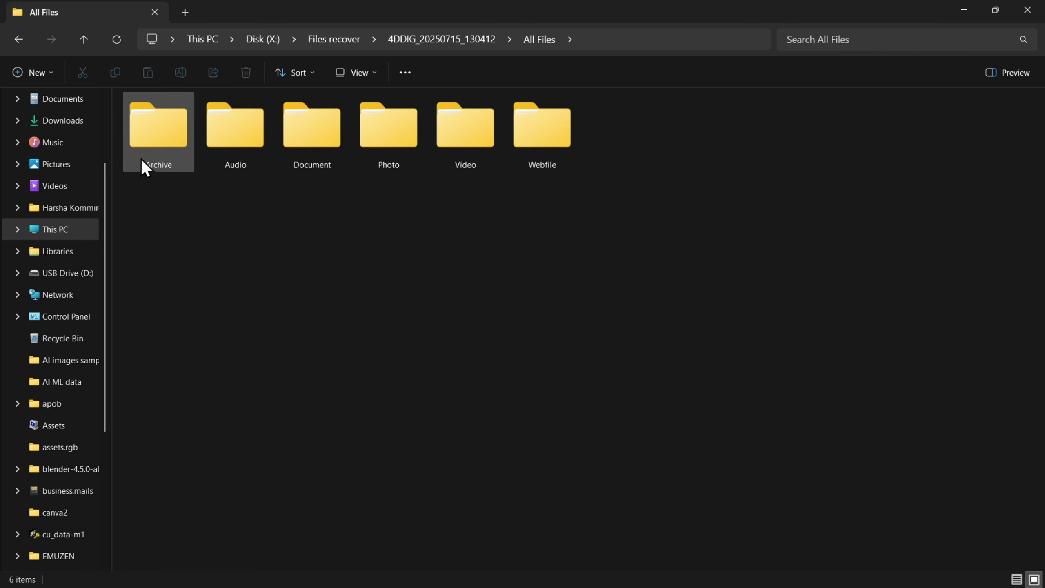
pyautogui.doubleClick(386, 129)
pyautogui.doubleClick(179, 123)
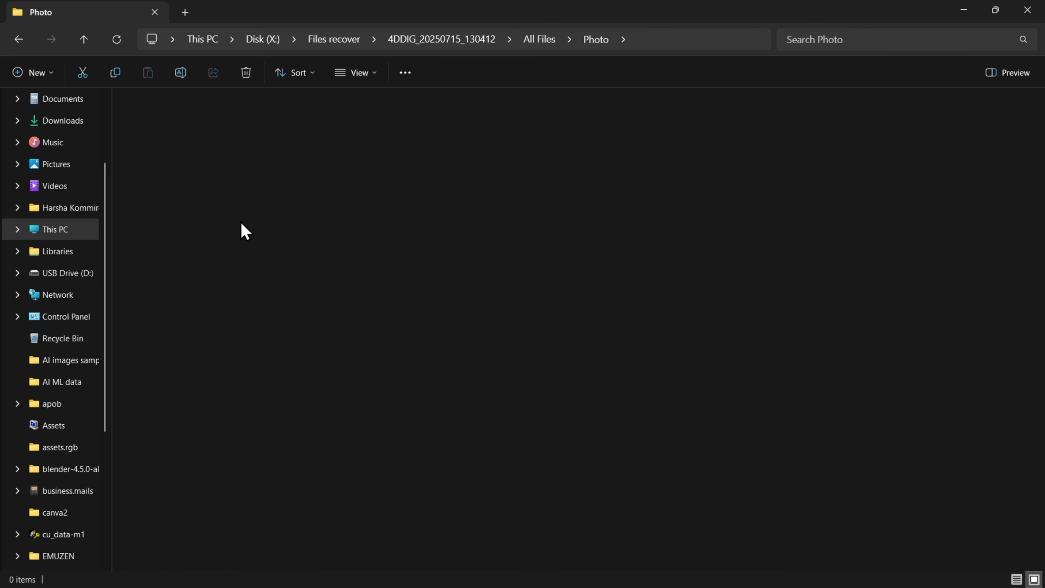
pyautogui.doubleClick(772, 479)
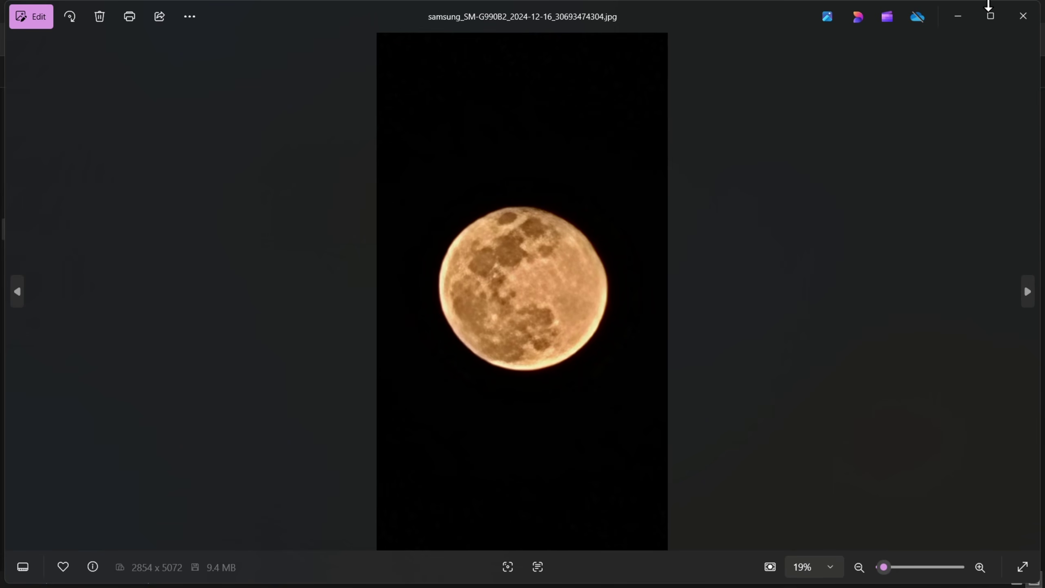
pyautogui.click(1023, 15)
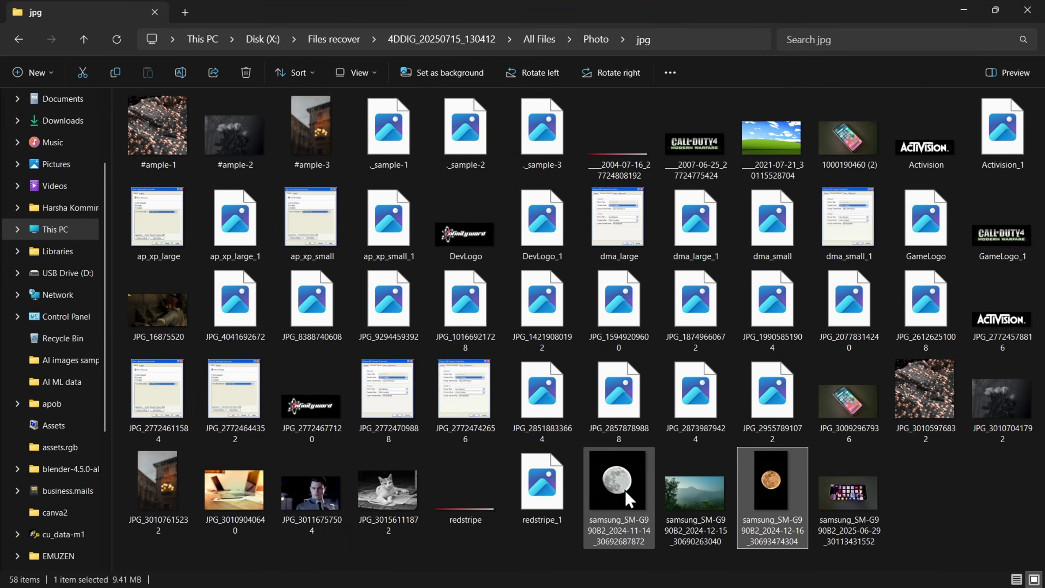
pyautogui.doubleClick(619, 488)
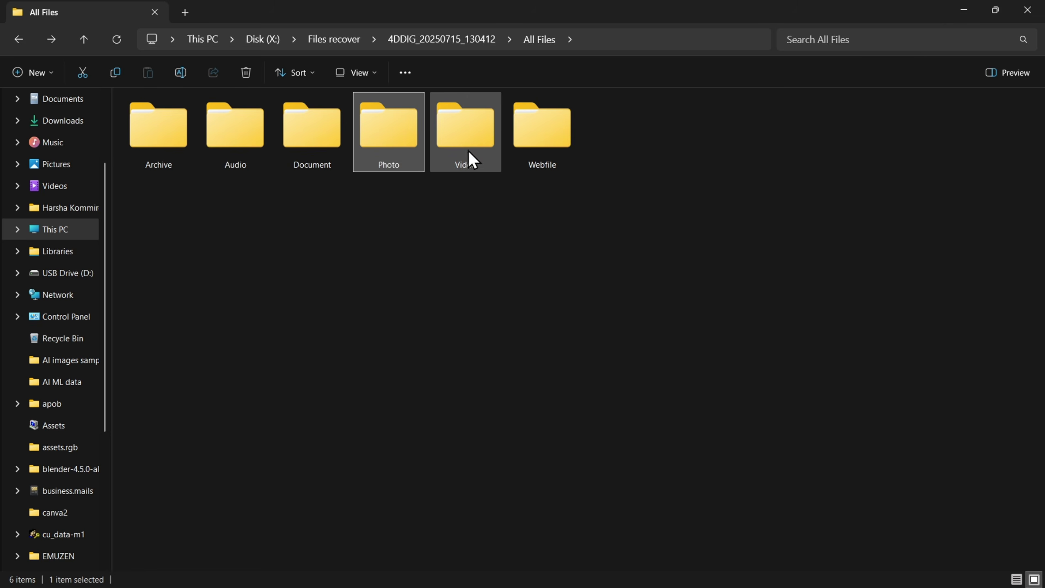
# Open the mp4 subfolder of the recovered Video folder and play the clip of the red-haired woman
pyautogui.doubleClick(469, 150)
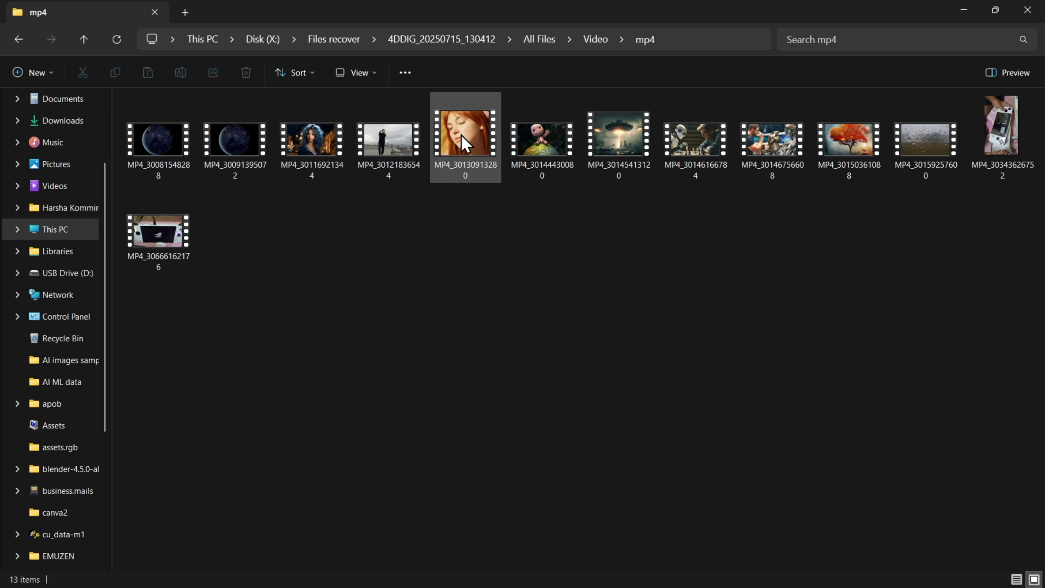
pyautogui.click(462, 134)
pyautogui.doubleClick(462, 135)
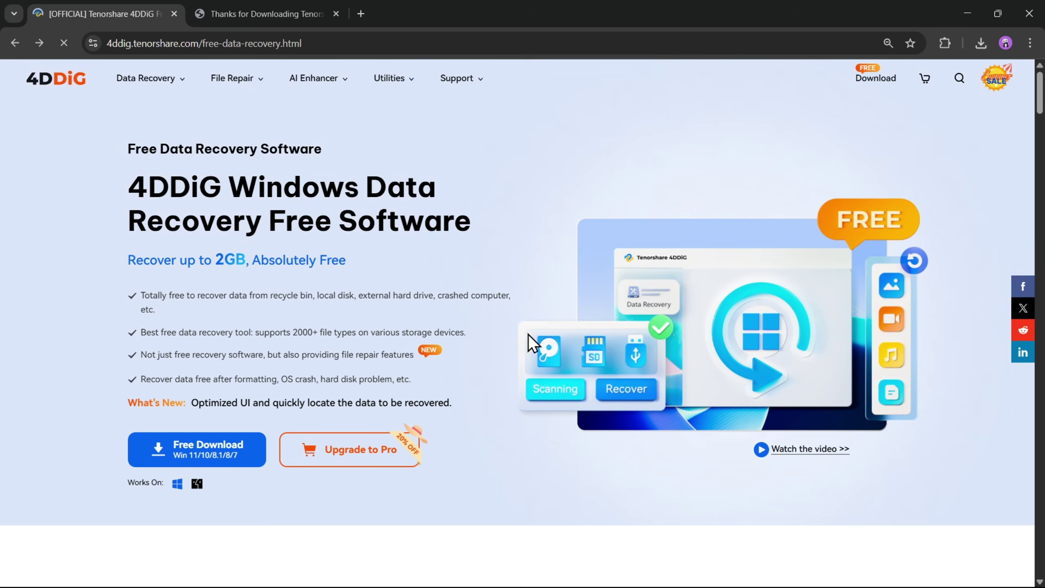
# Switch to the browser and review the 4DDiG free data recovery page, including the Free versus Pro version comparison
pyautogui.scroll(-10, 498, 387)
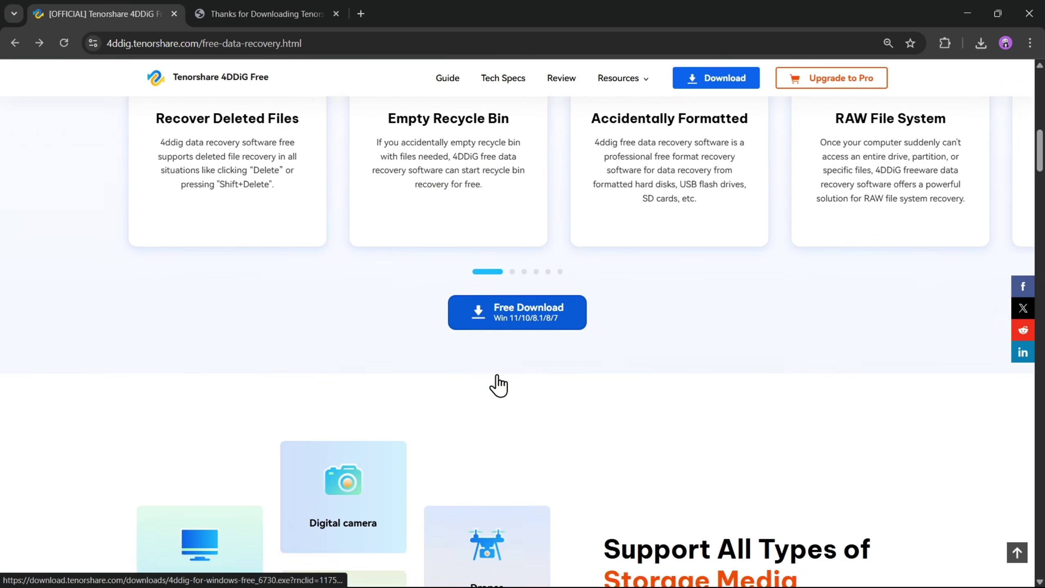
pyautogui.scroll(-10, 501, 374)
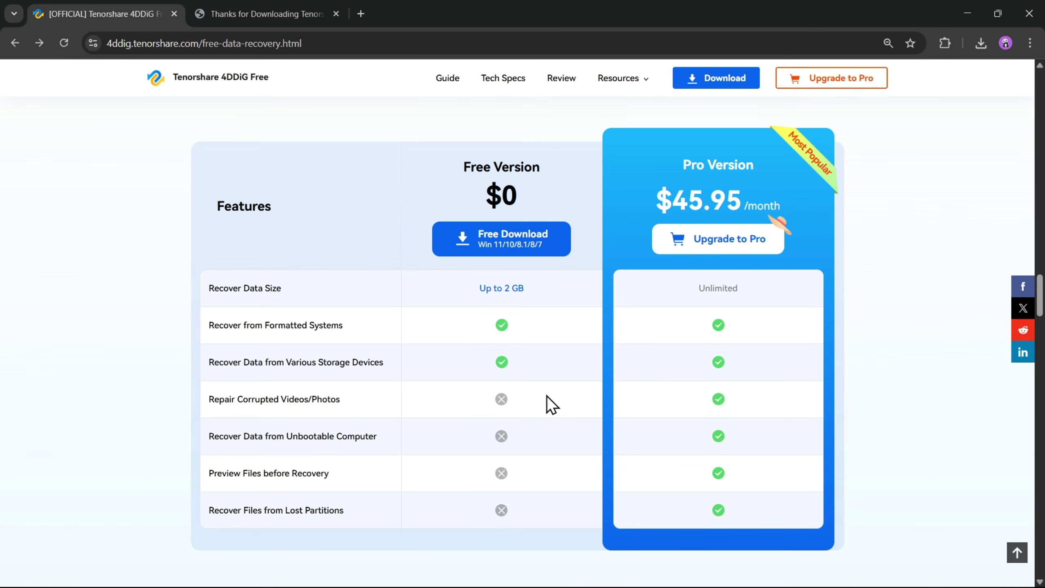
pyautogui.scroll(8, 829, 351)
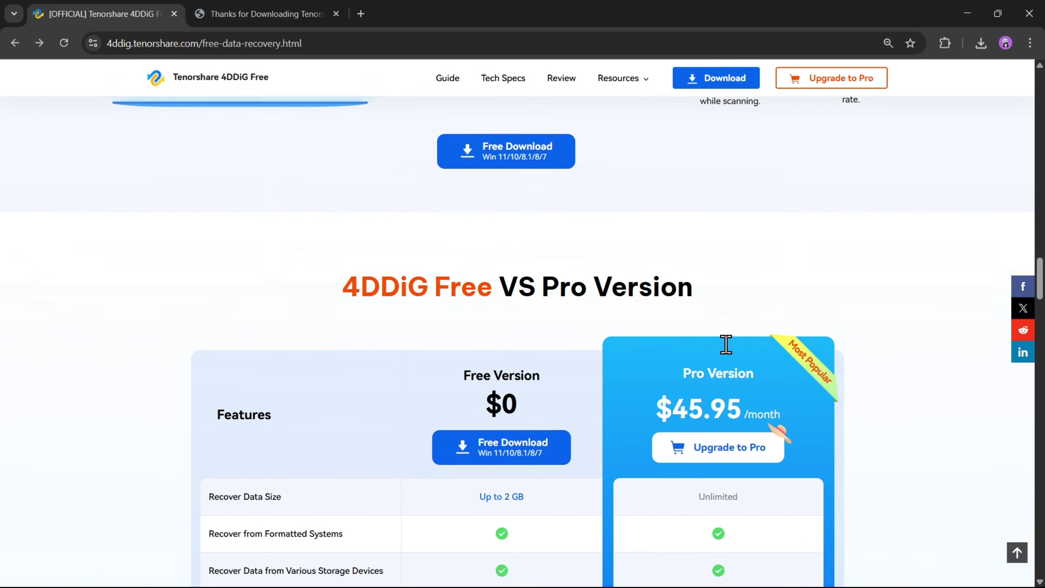
pyautogui.scroll(10, 632, 201)
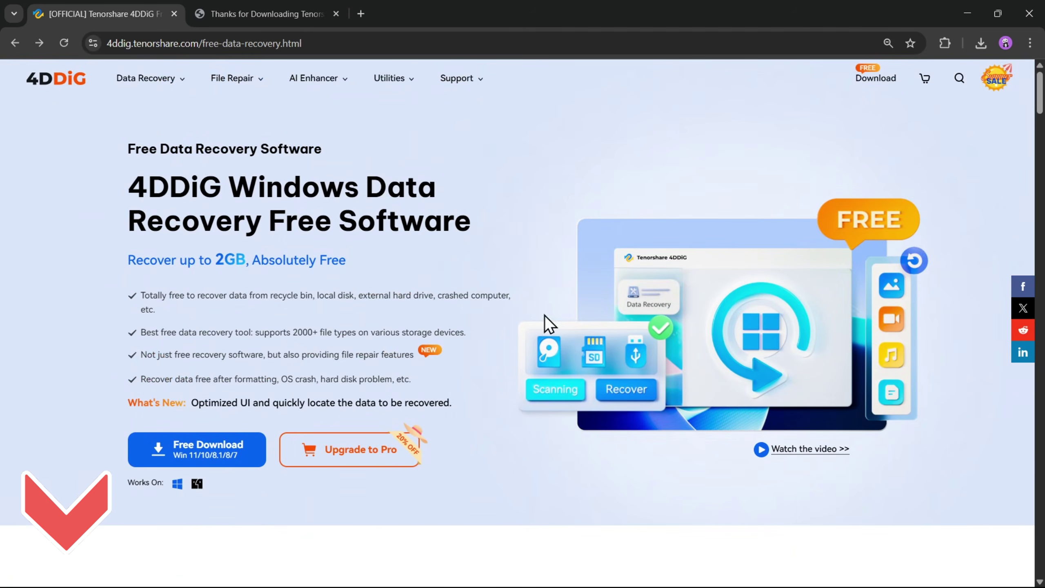